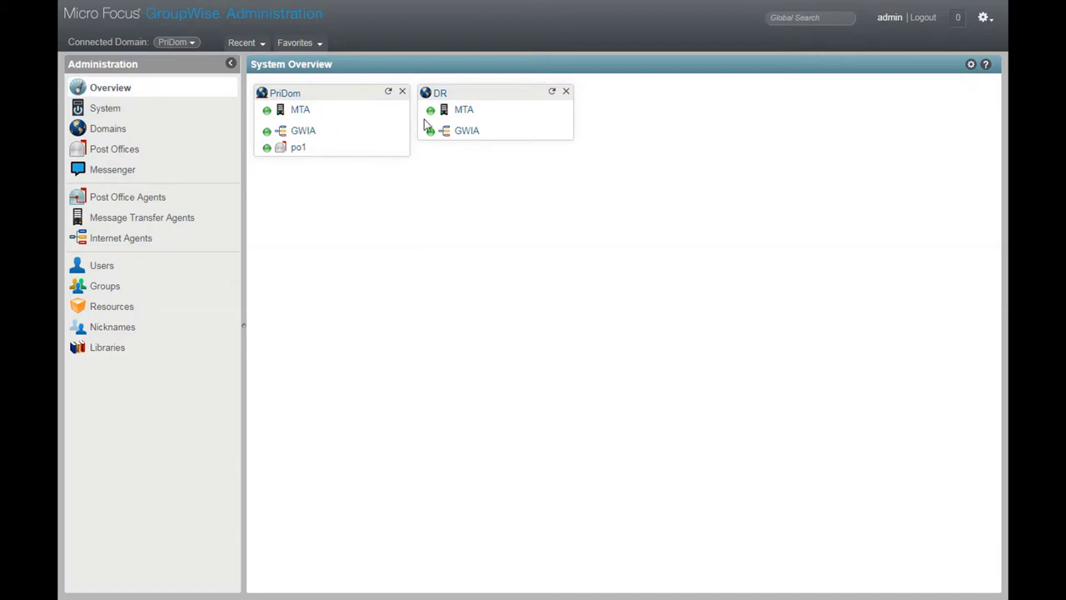
Step: Review the po1-dva Document Viewer Agent's address and port, then close the agent list
left_click(105, 113)
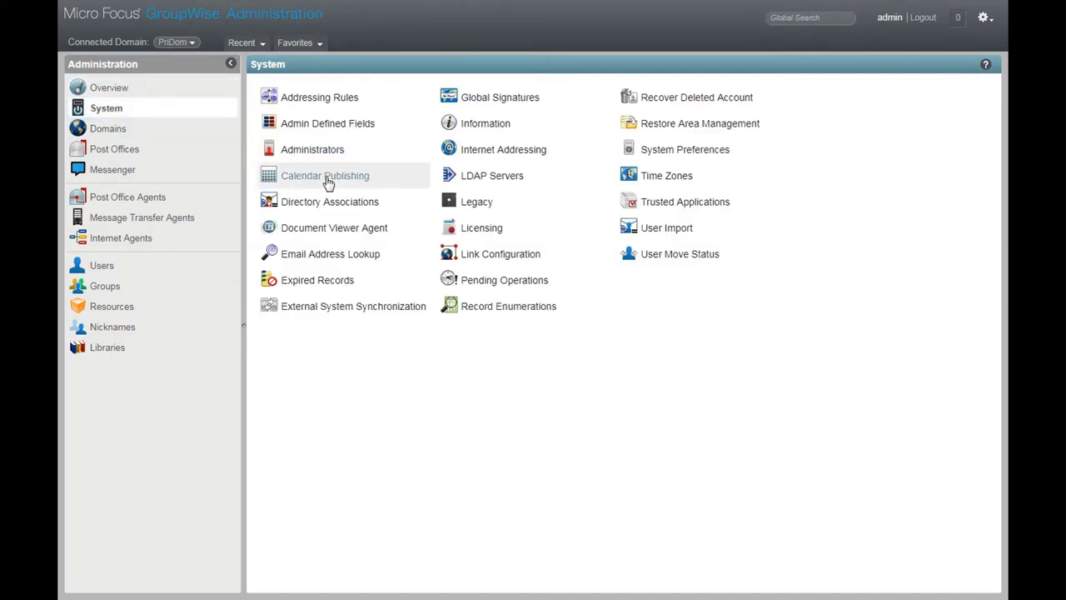
left_click(323, 237)
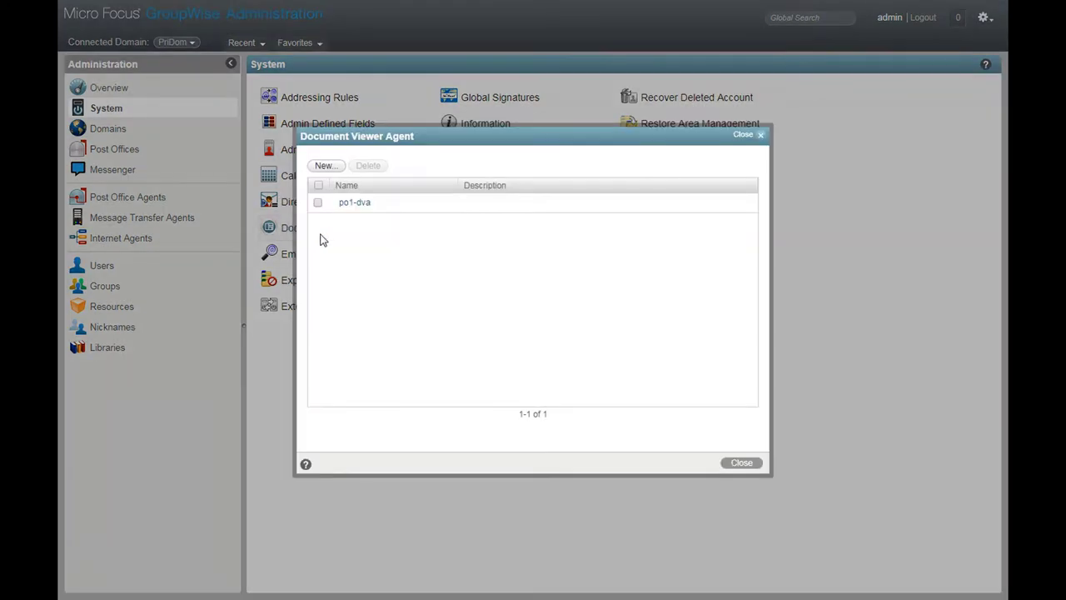
left_click(353, 205)
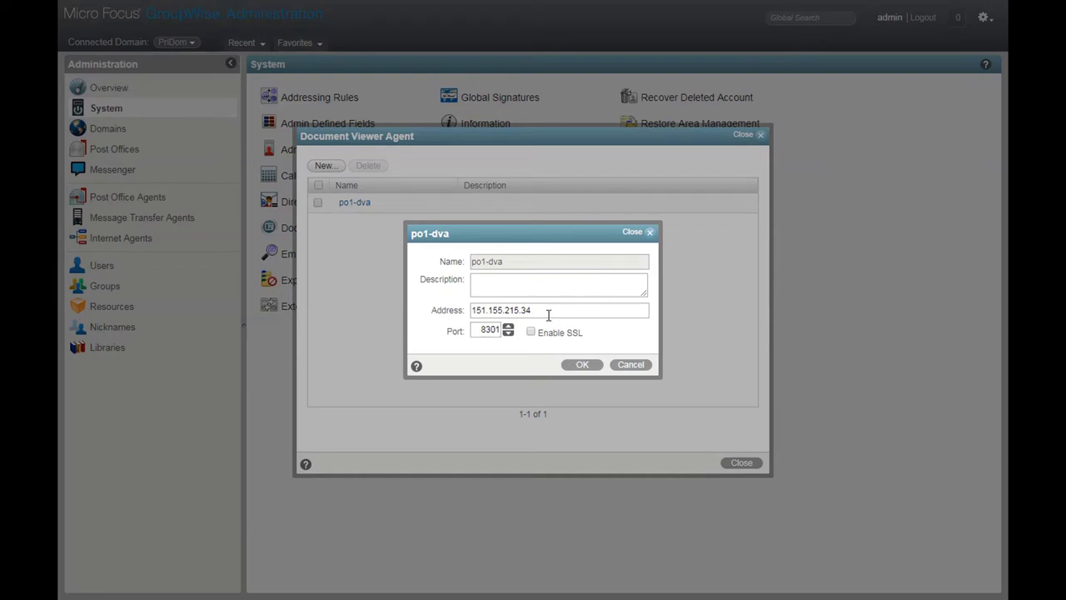
left_click(583, 367)
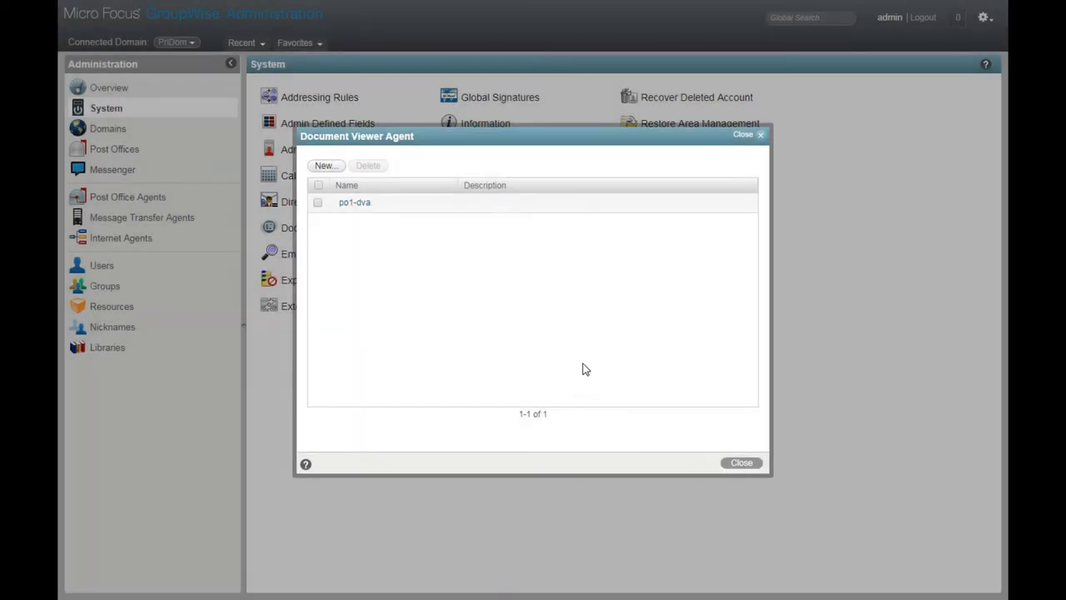
left_click(742, 464)
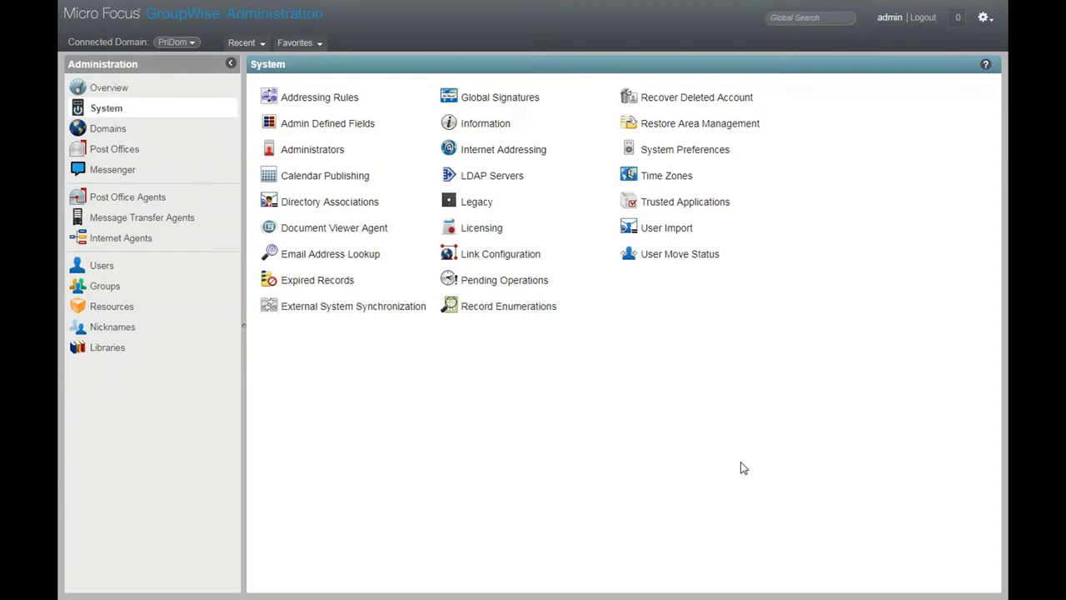
Step: Browse the Post Office Agents list and the DR domain's details, then return to System Overview
left_click(126, 199)
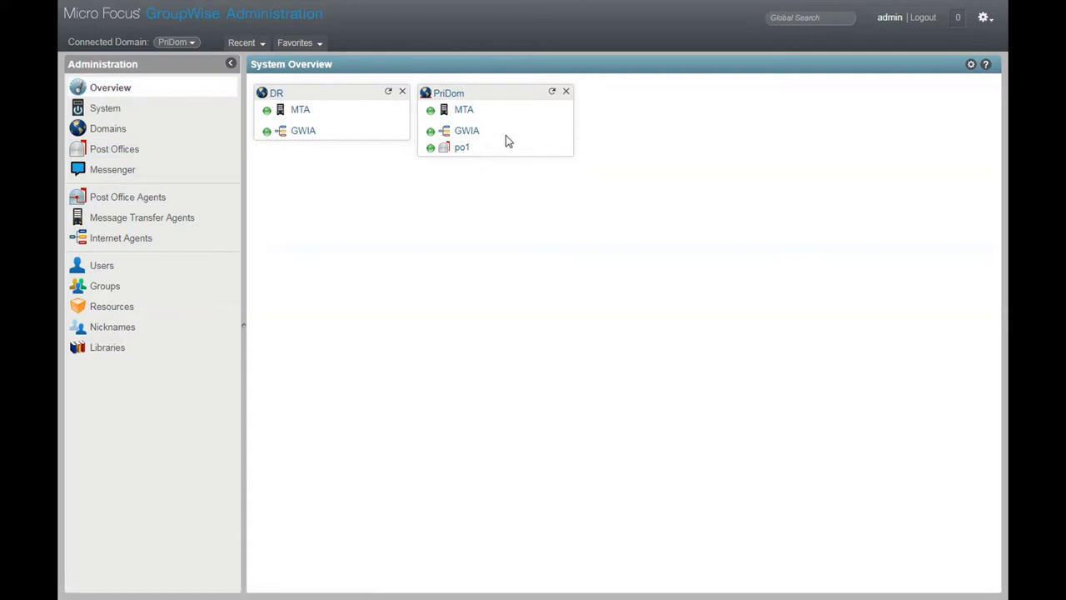
left_click(275, 93)
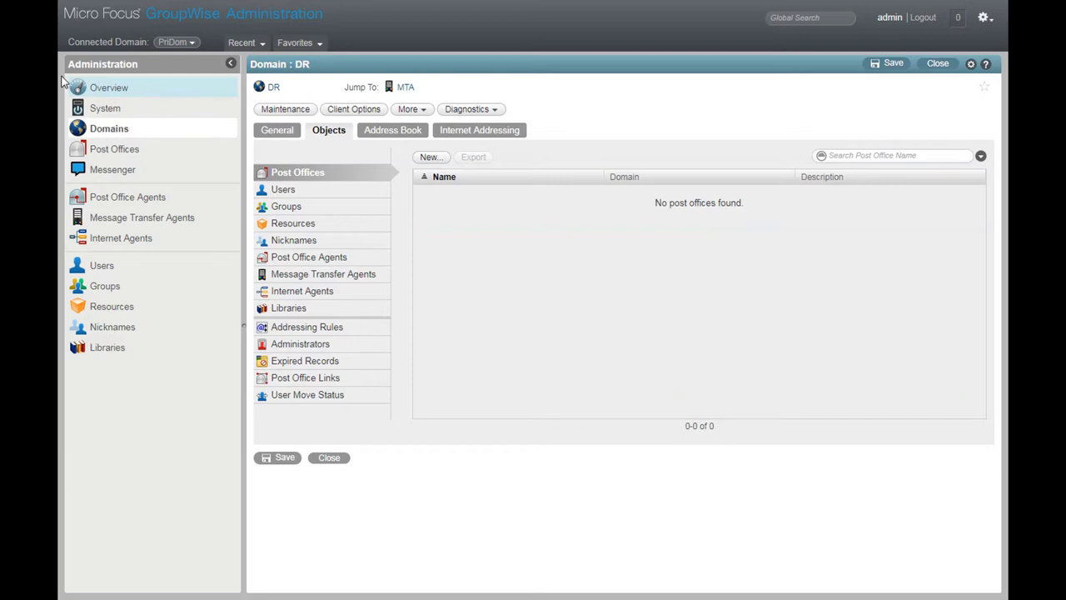
left_click(109, 90)
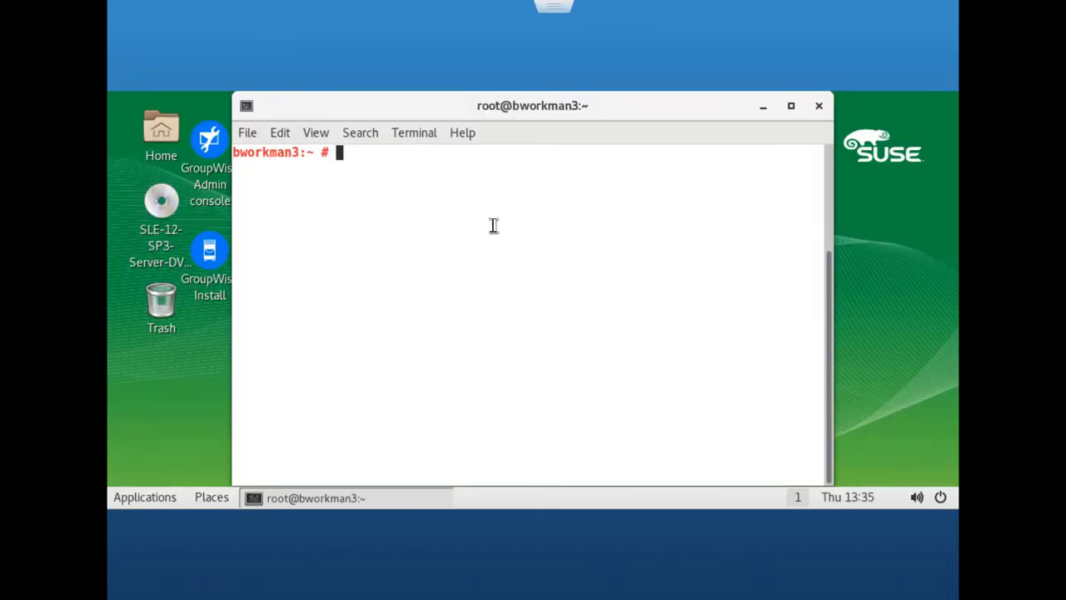
Step: Check agent status with rcgrpwise status, list services with gwsc -l, clear the screen, and enter gwsc -i -dva
type("rcgrpwi")
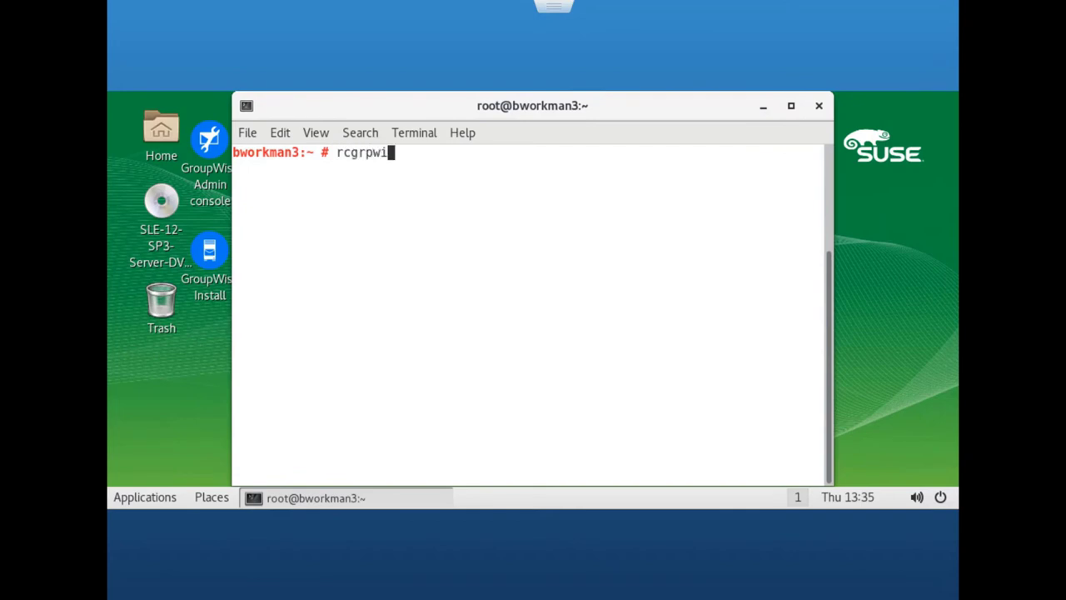
type("se status")
key("Return")
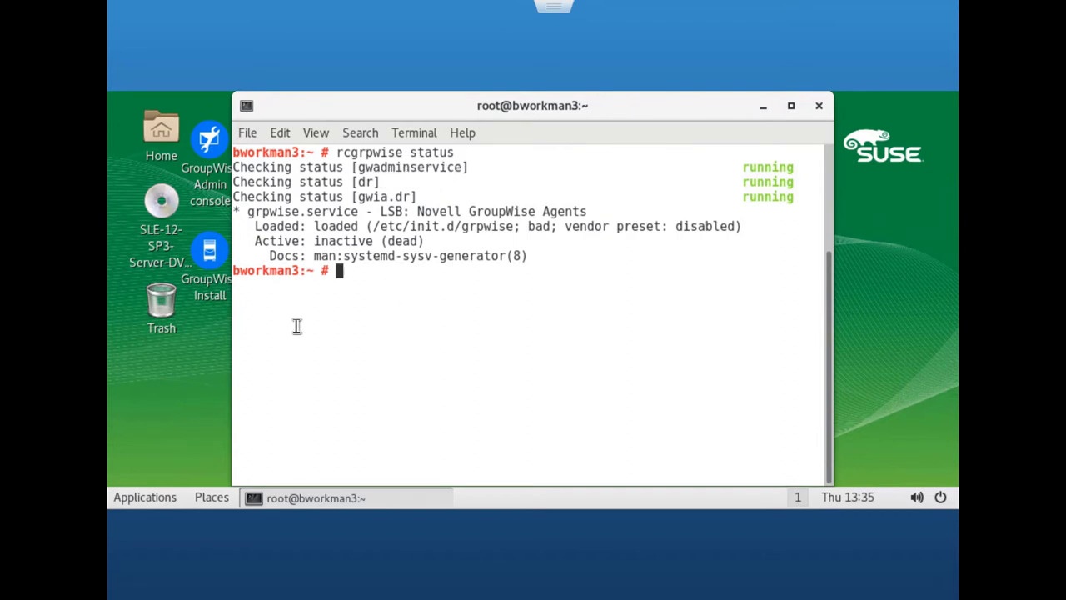
type("gwsc -")
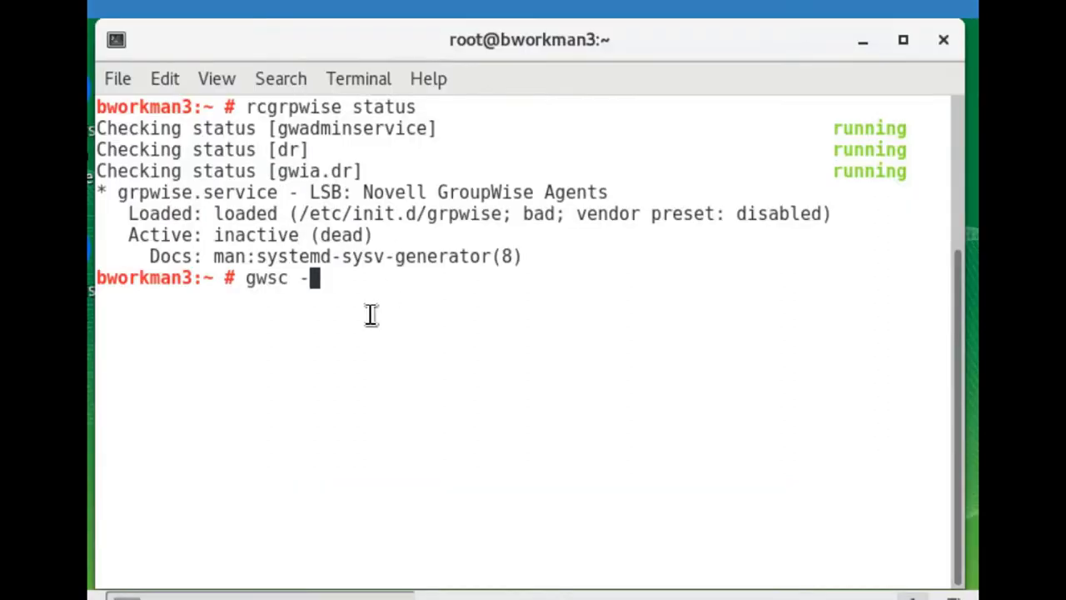
type("l")
key("Return")
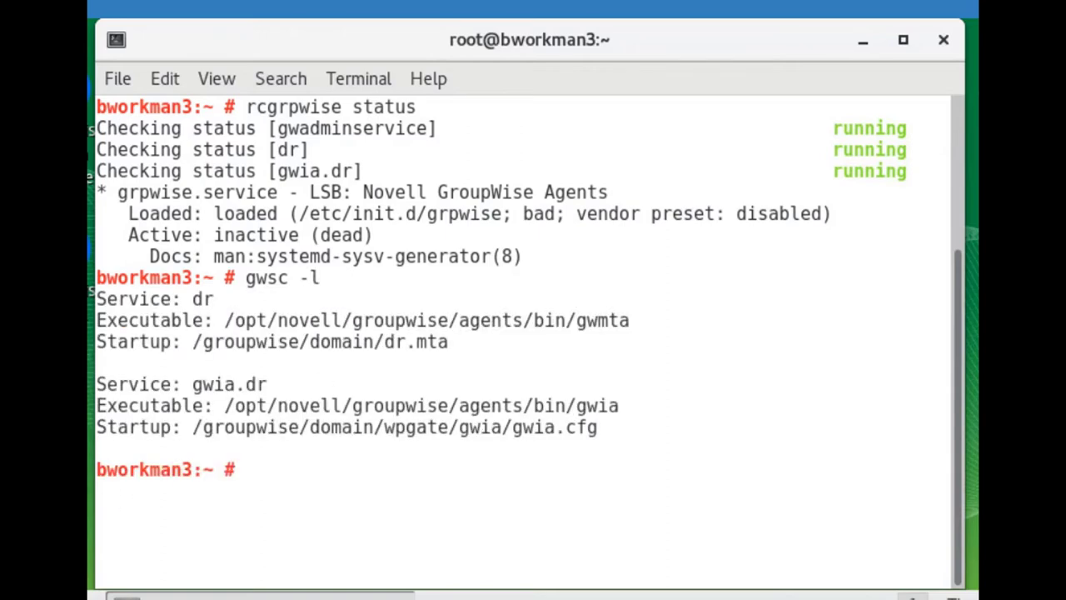
key("ctrl+l")
type("gwsc")
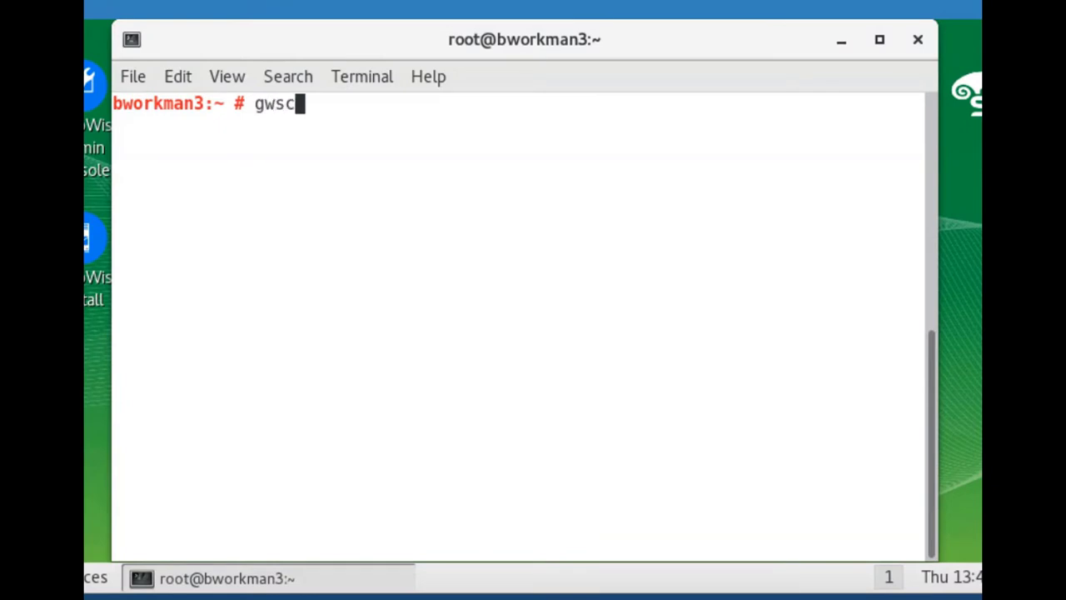
type(" -i -dva")
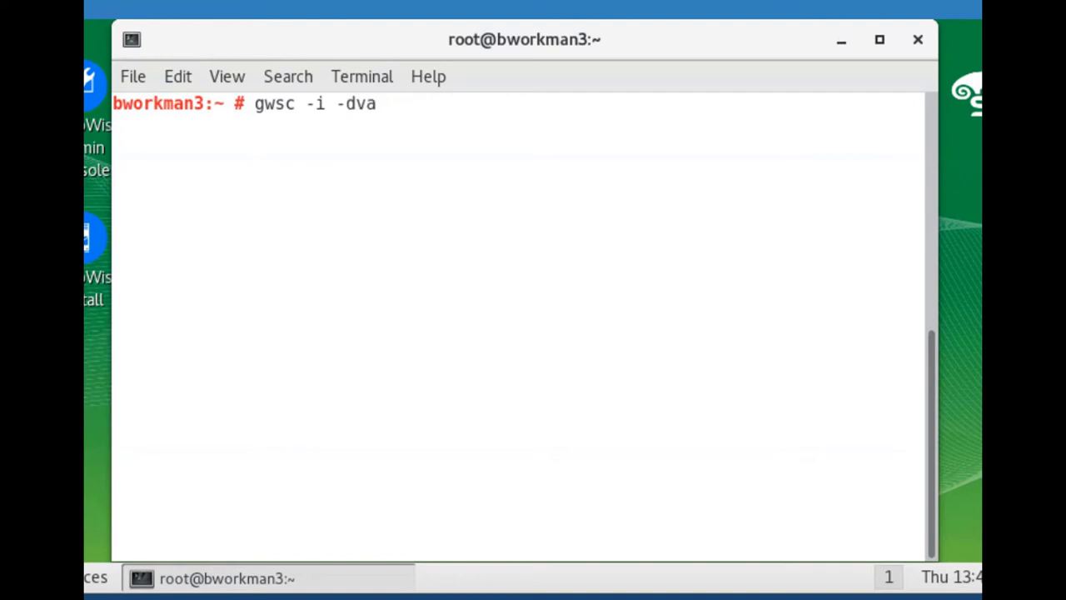
Step: Install the gwdva service, check rcgrpwise status, and start it with rcgrpwise start gwdva
key("Return")
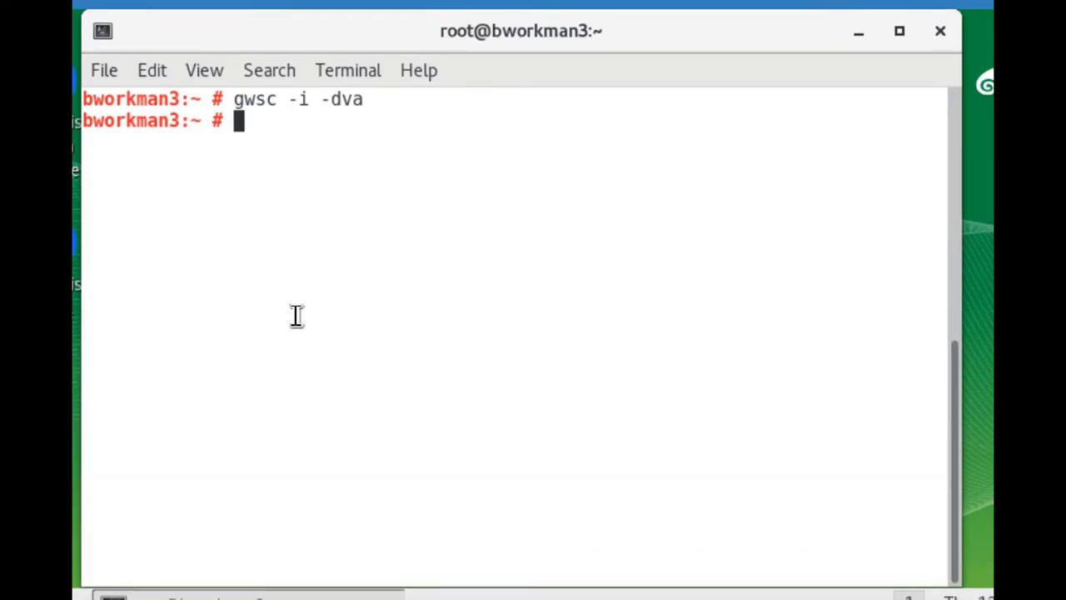
type("rcgrpwi")
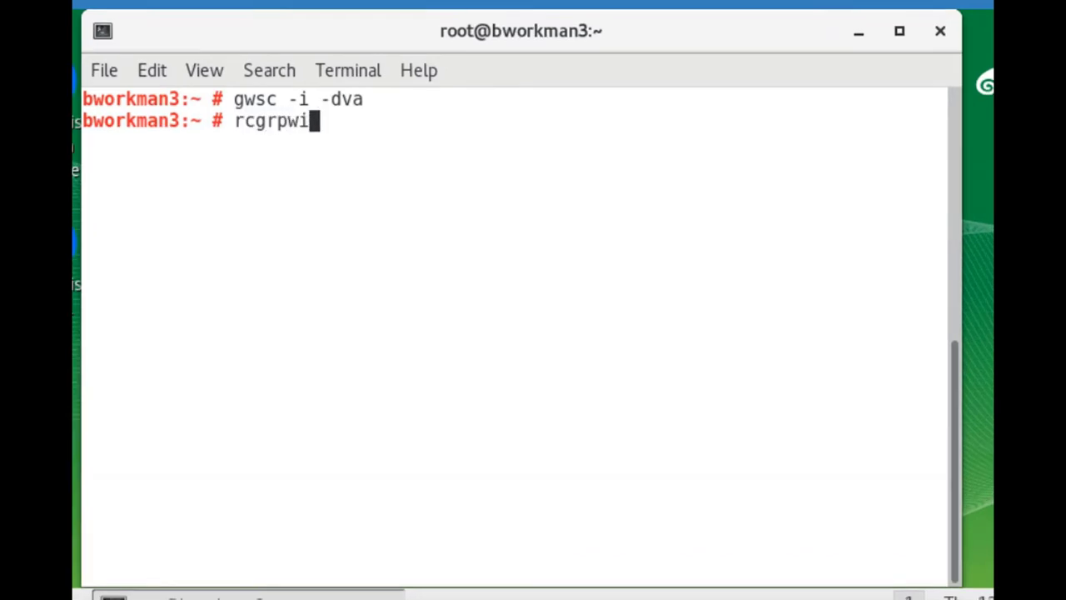
type("se status")
key("Return")
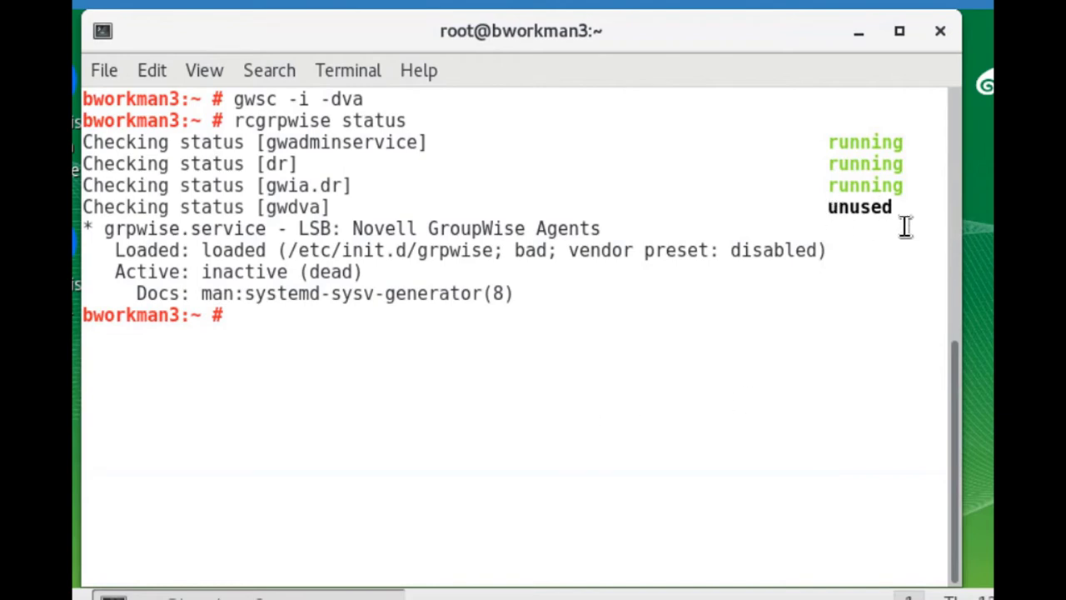
type("rcgrpwise sta")
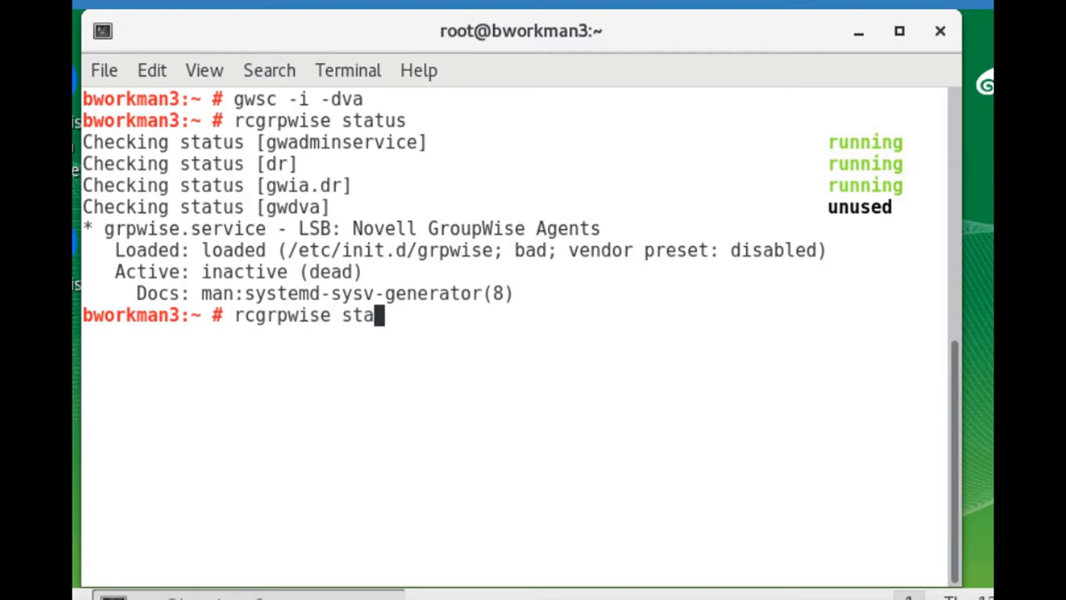
type("rt gwdv")
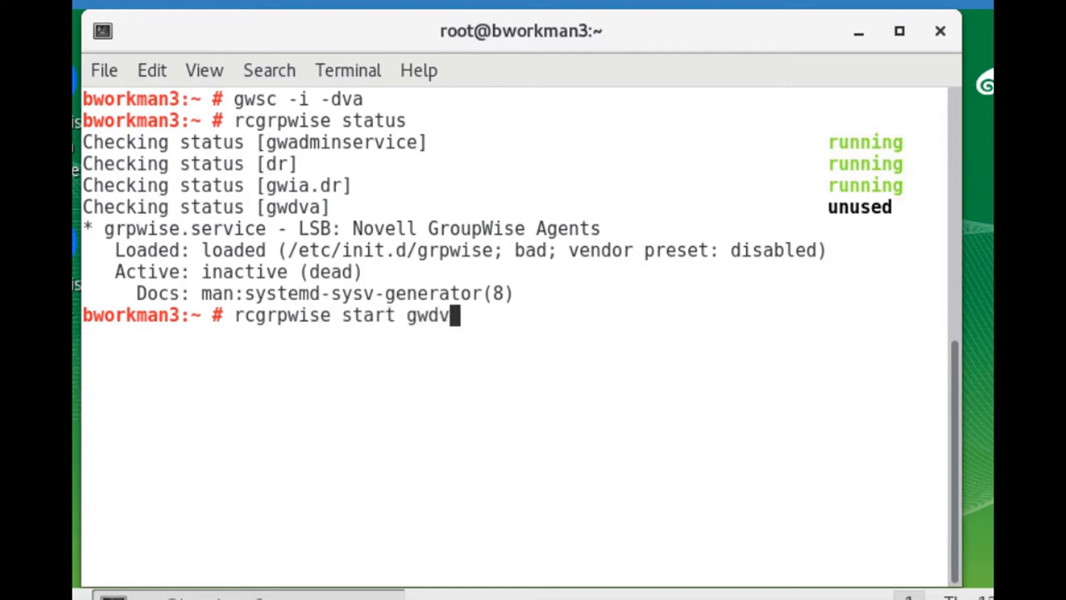
type("a")
key("Return")
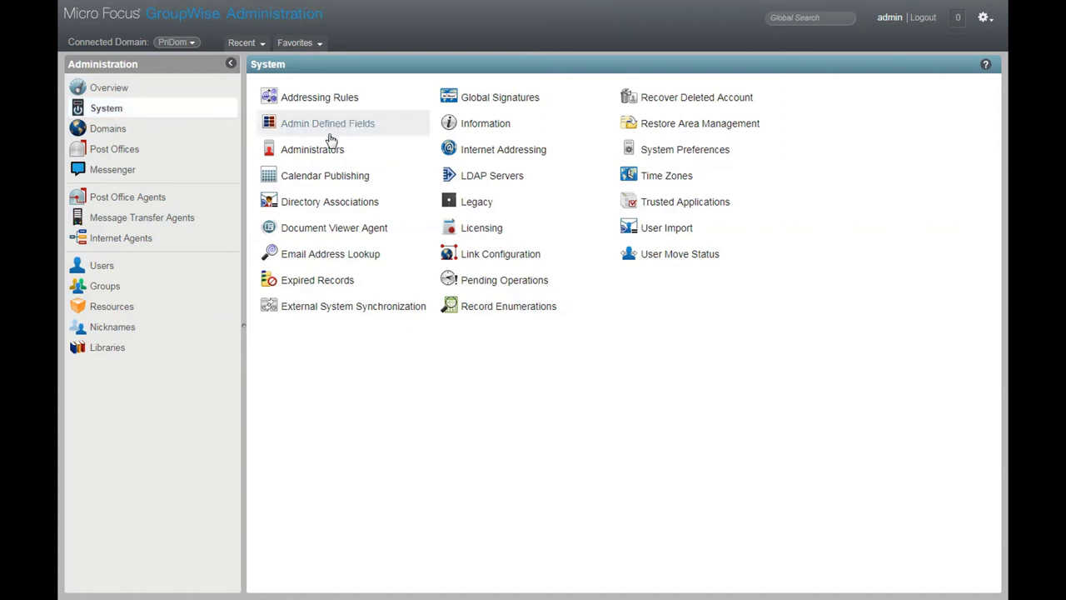
Step: Add a new Document Viewer Agent named DVA -DR at 151.155.215.35 with SSL enabled
left_click(336, 235)
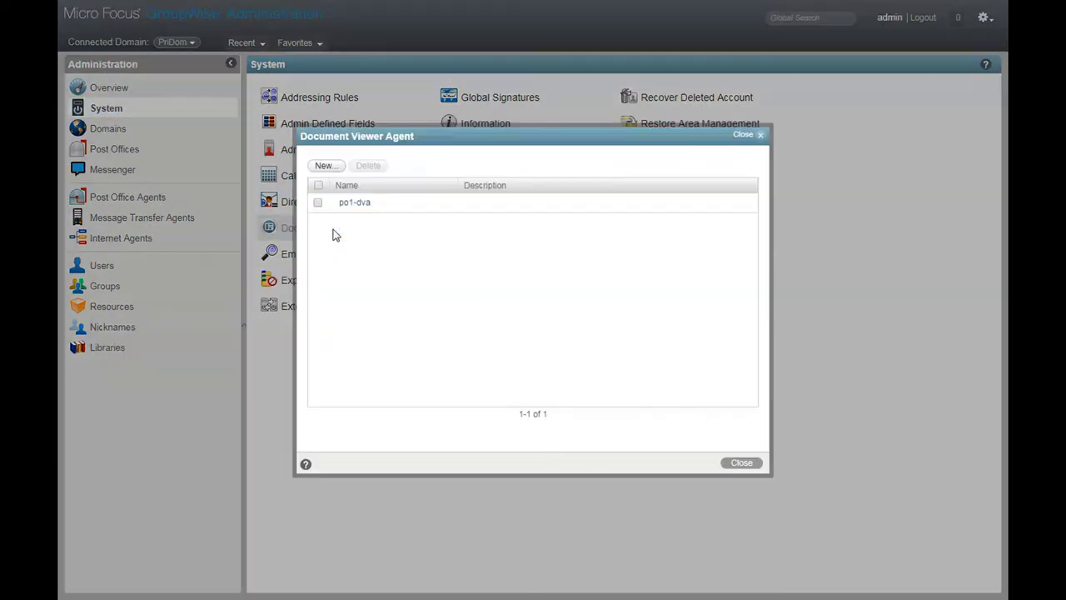
left_click(324, 167)
left_click(484, 284)
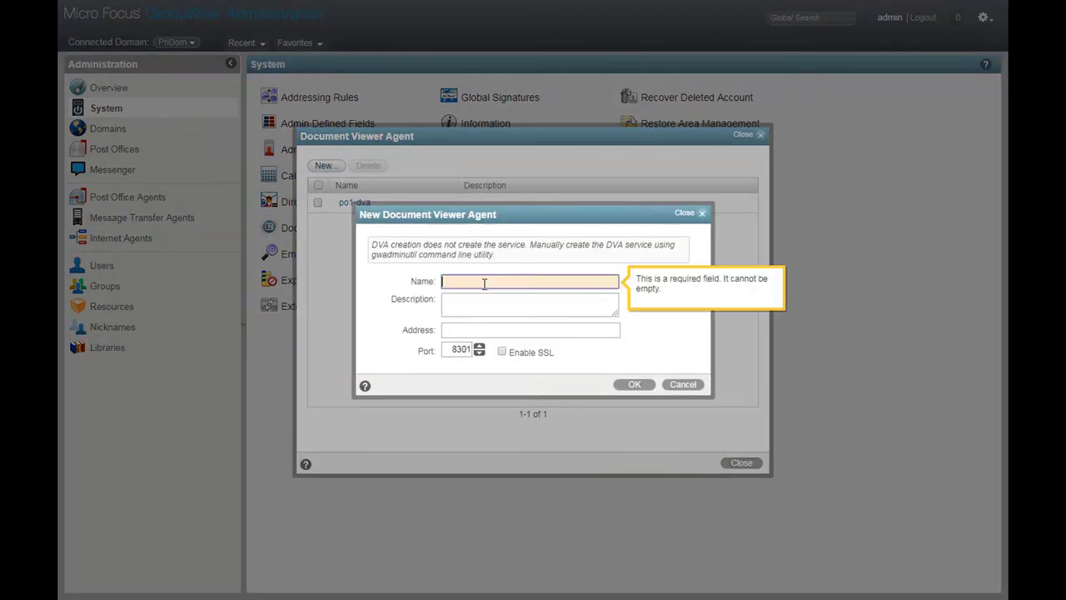
type("DB")
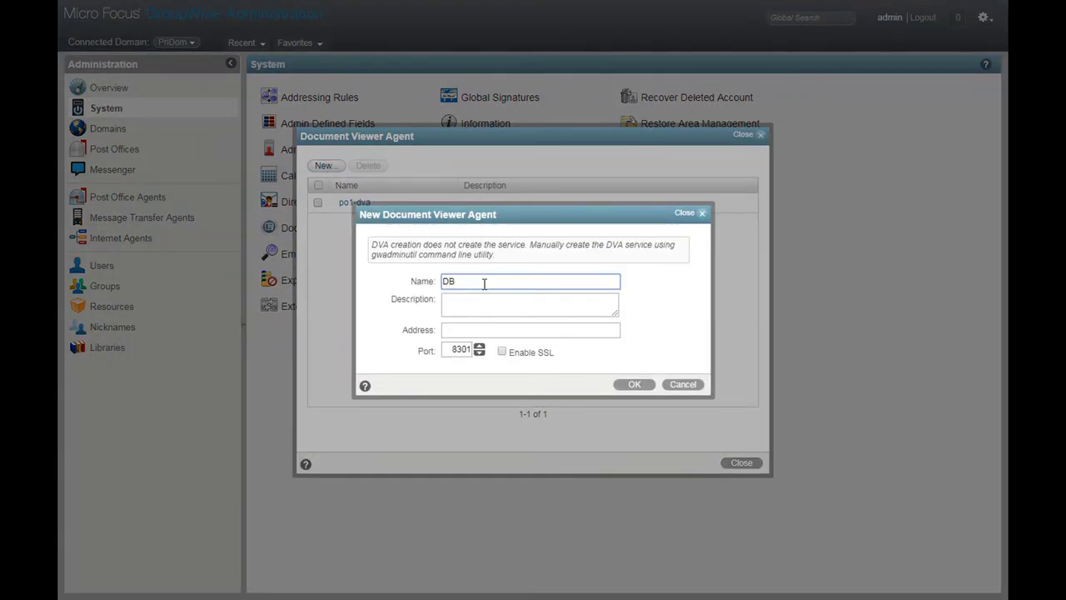
type("A -DR")
left_click(468, 326)
type("151")
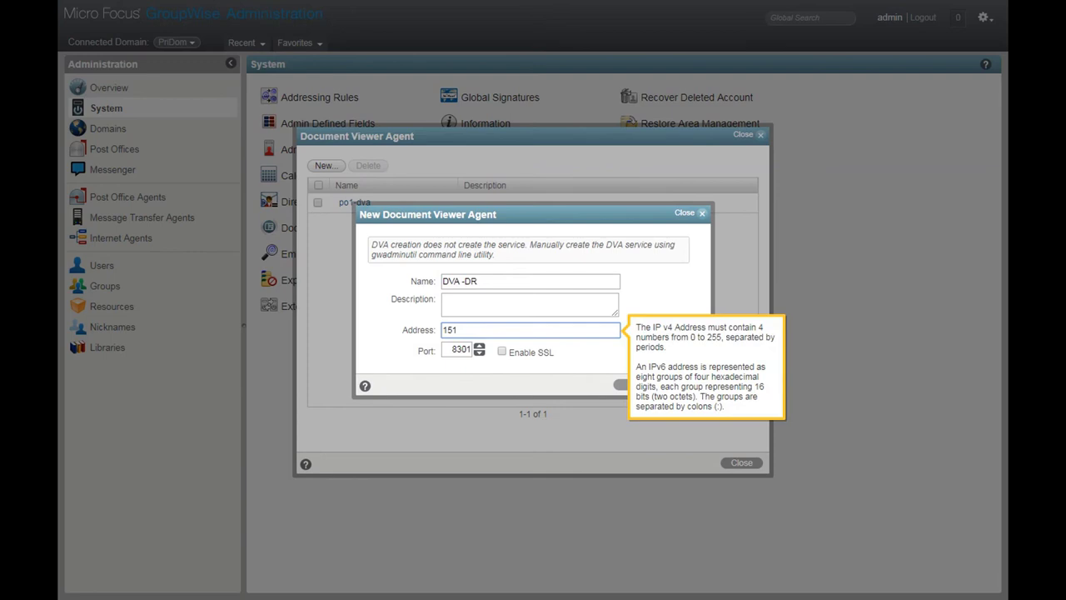
type(".155.215.35")
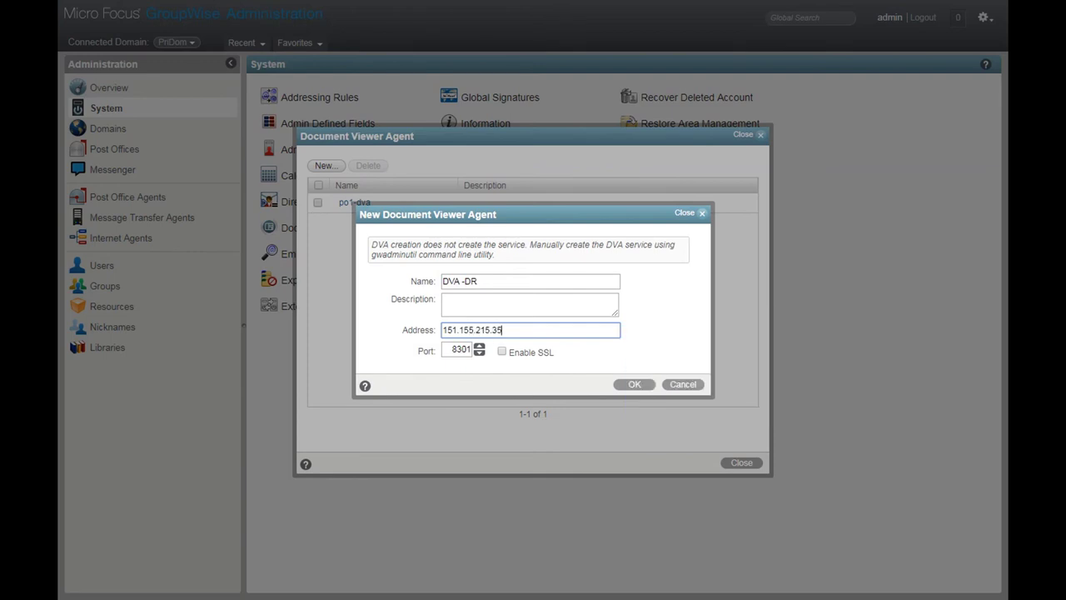
left_click(502, 357)
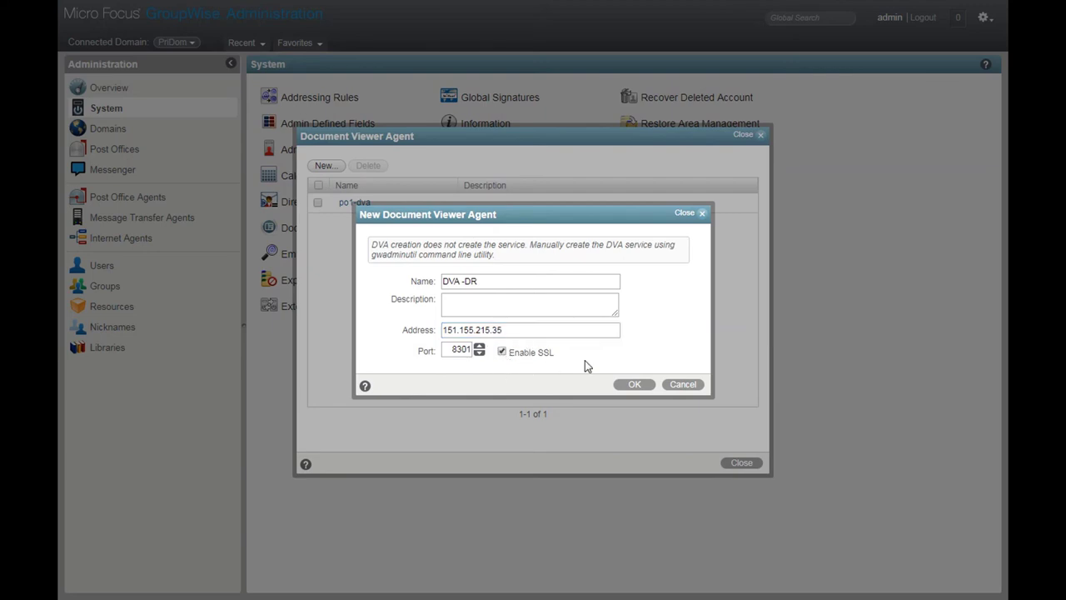
left_click(641, 388)
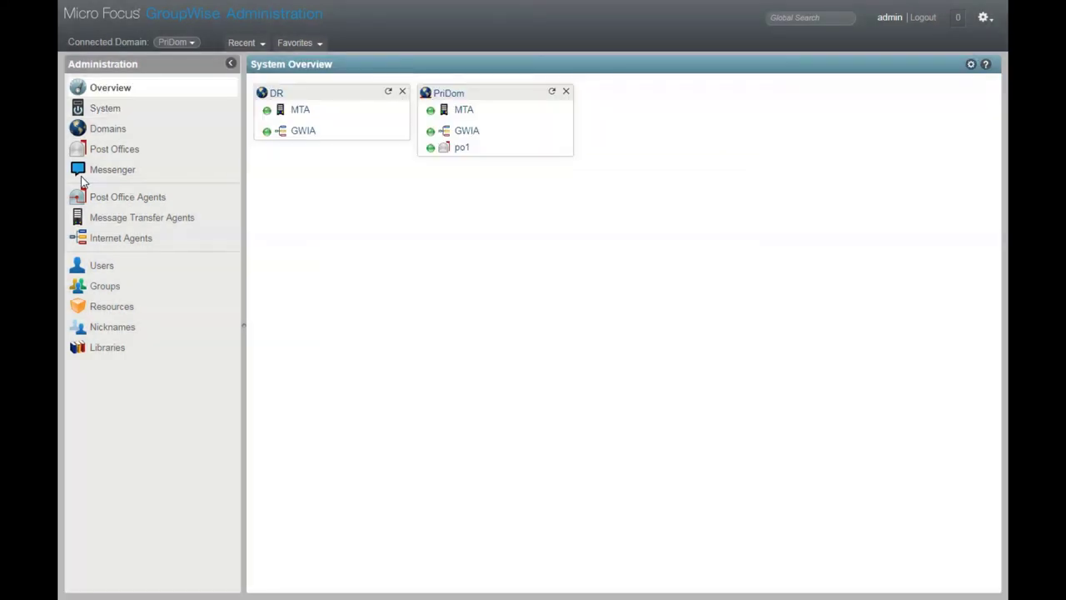
Step: On the POA's Document Viewer Agent settings, assign DVA -DR to the new DVA 2 slot after po1-dva
left_click(129, 198)
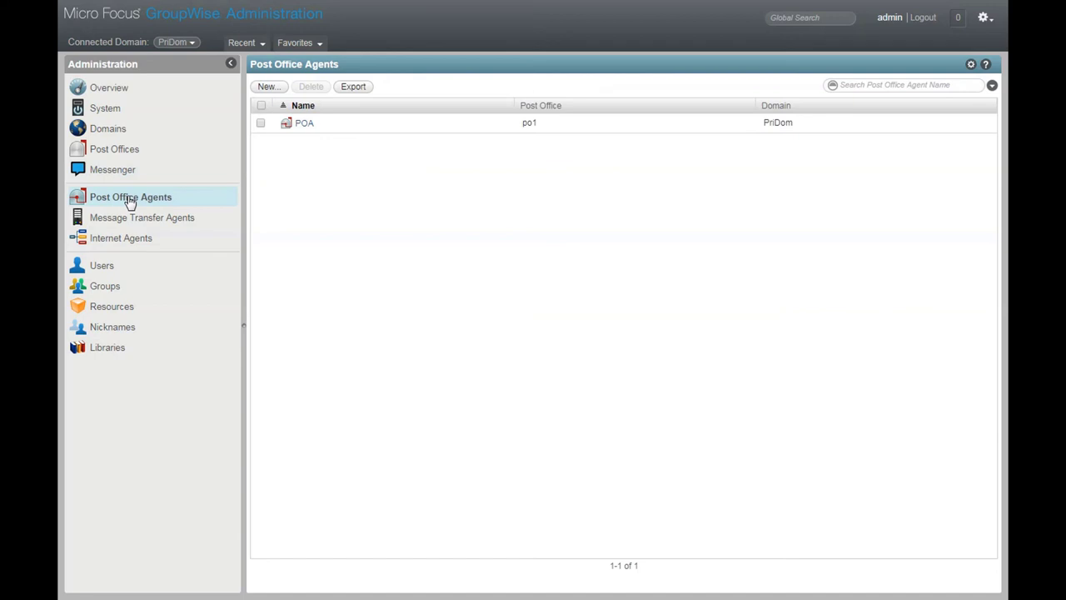
left_click(303, 122)
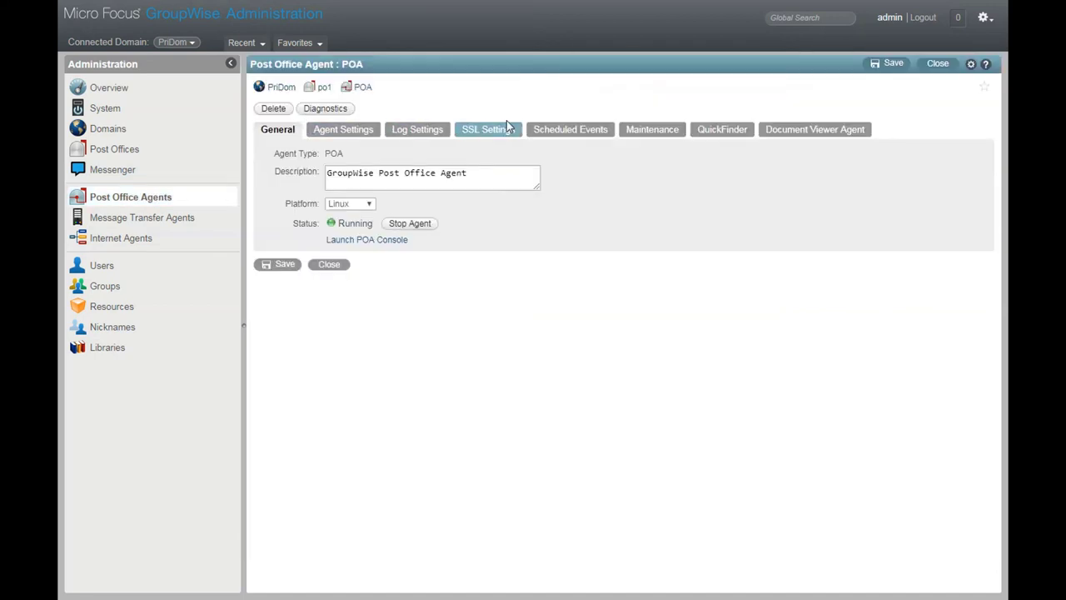
left_click(804, 132)
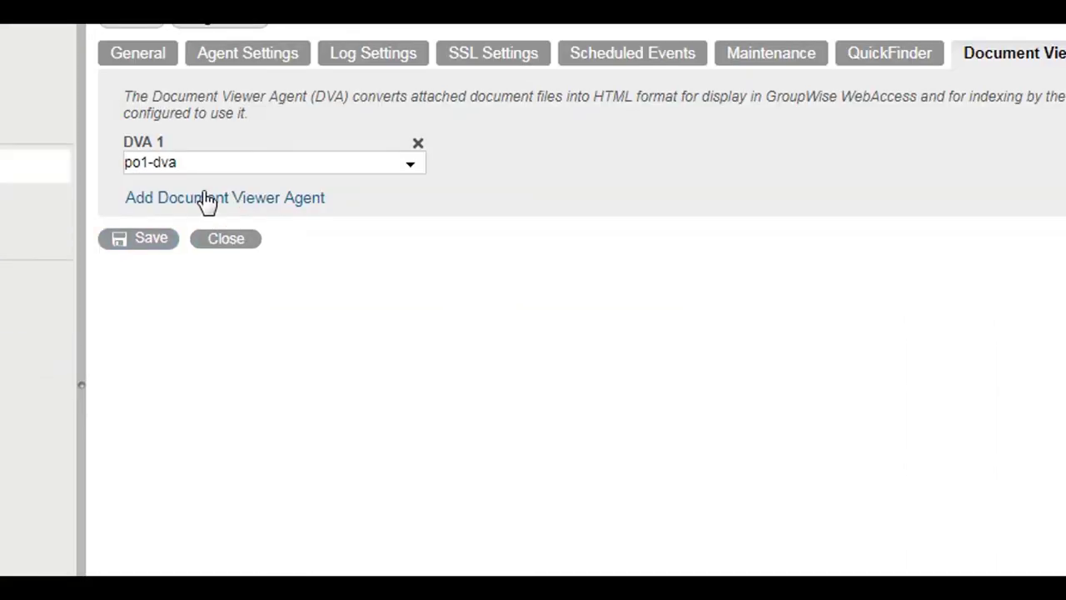
left_click(207, 200)
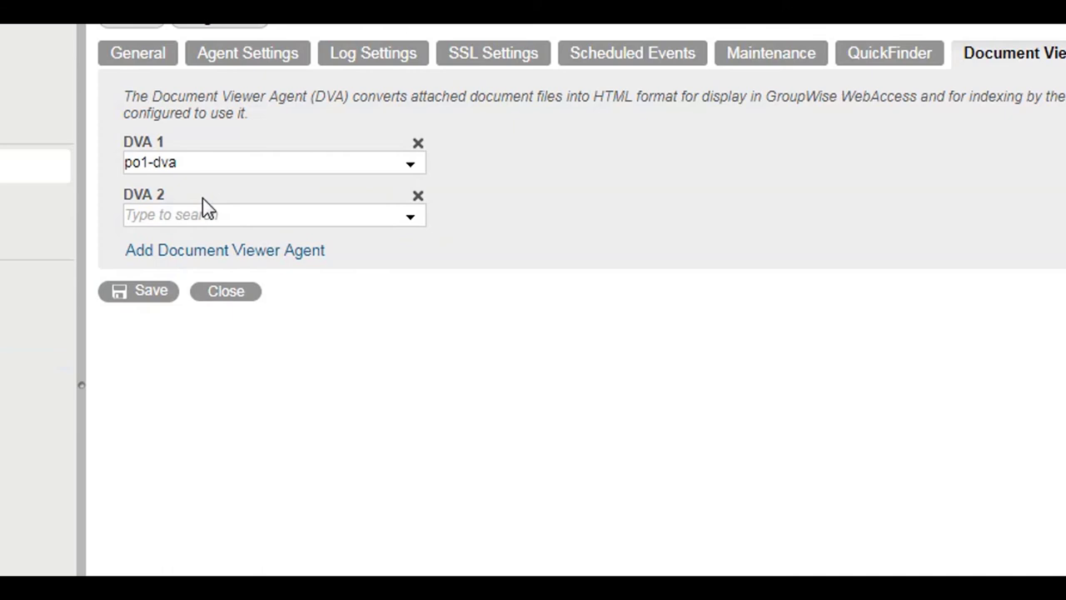
left_click(411, 216)
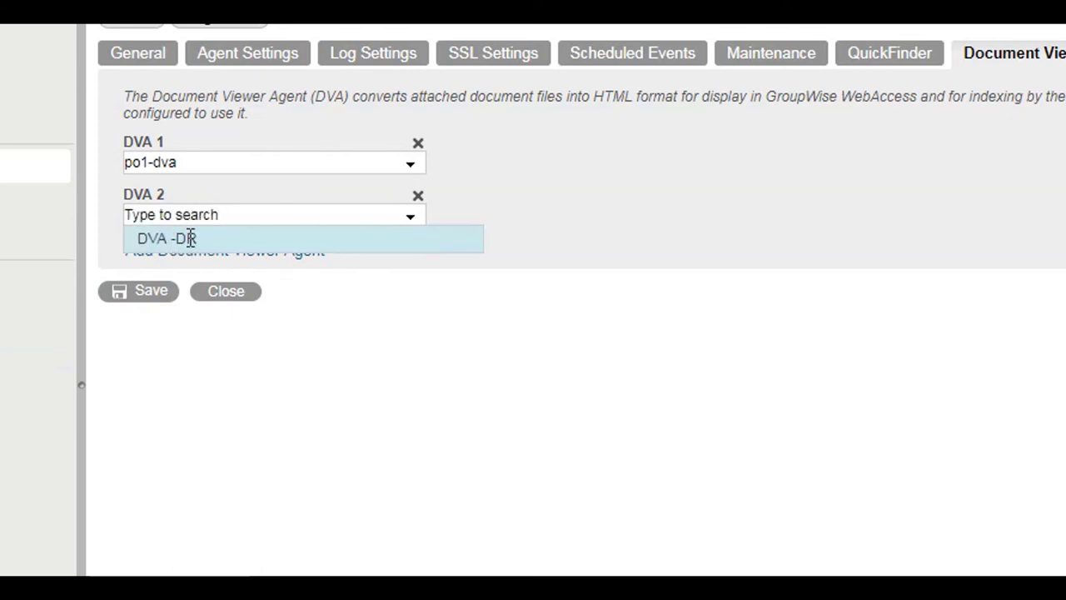
left_click(193, 237)
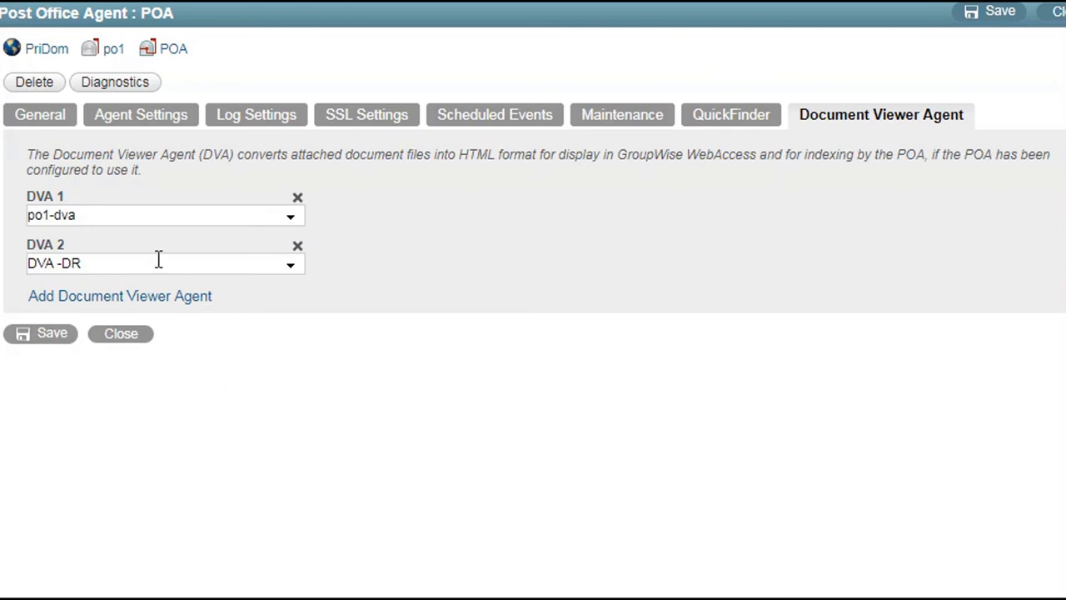
Step: Remove both POA agent rows and re-add them with DVA -DR as DVA 1 and po1-dva as DVA 2
left_click(298, 200)
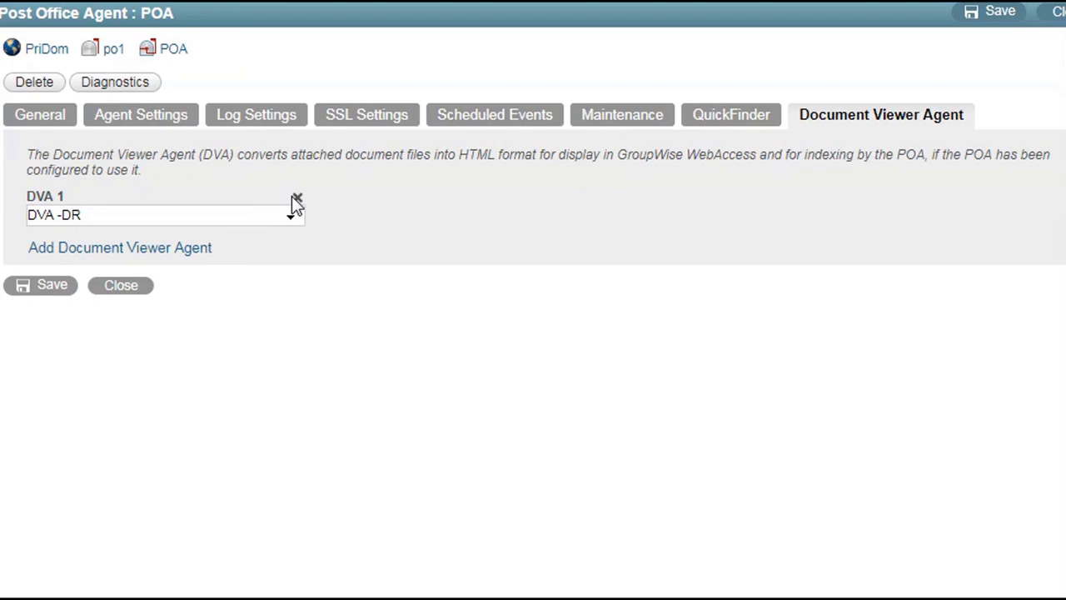
left_click(297, 199)
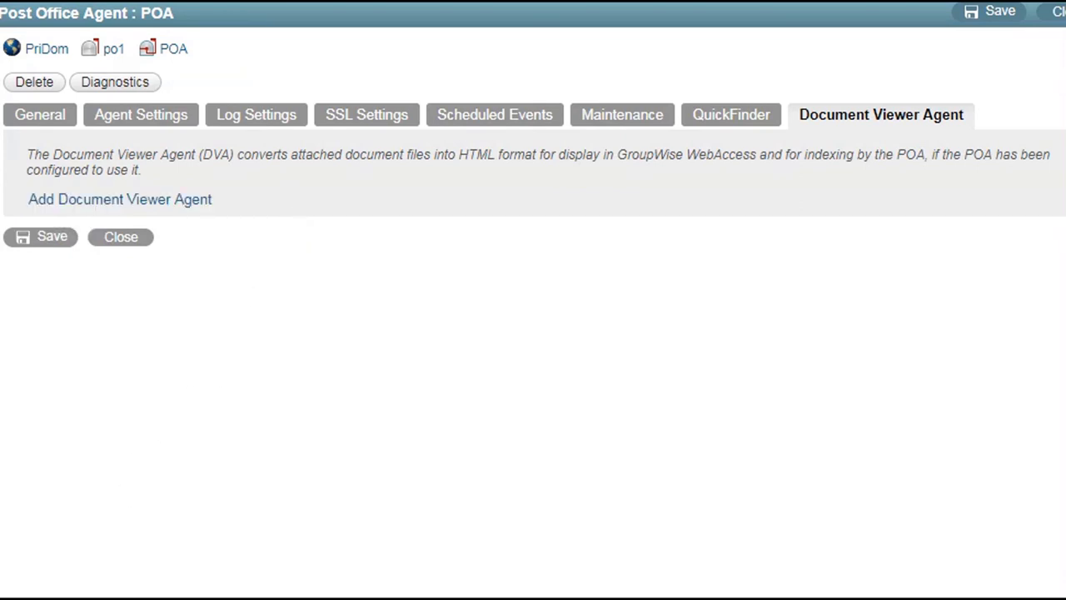
left_click(92, 200)
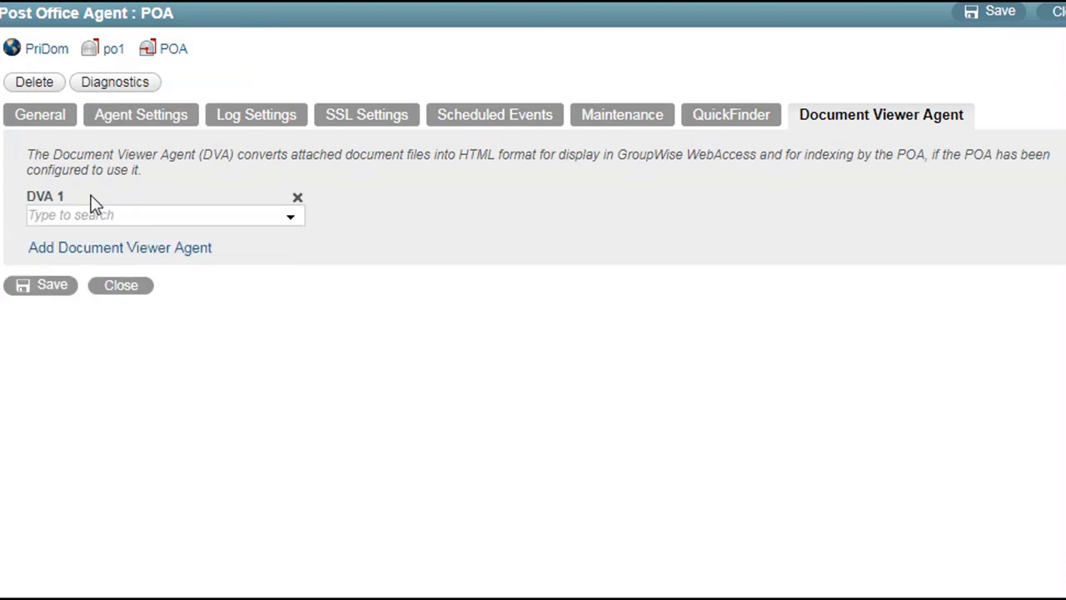
left_click(290, 219)
left_click(67, 238)
left_click(167, 247)
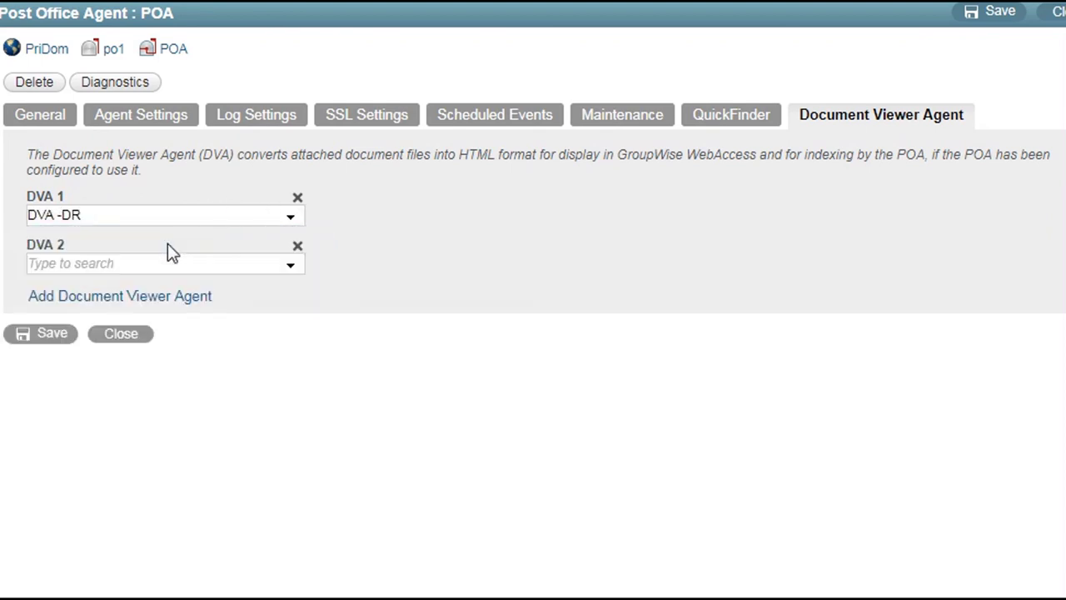
left_click(293, 268)
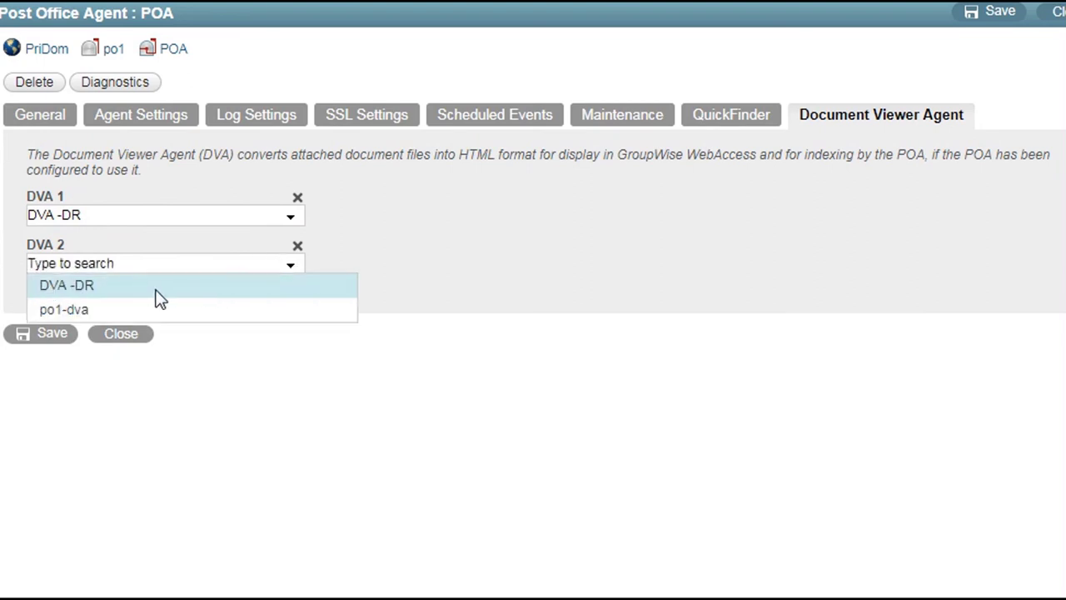
left_click(88, 309)
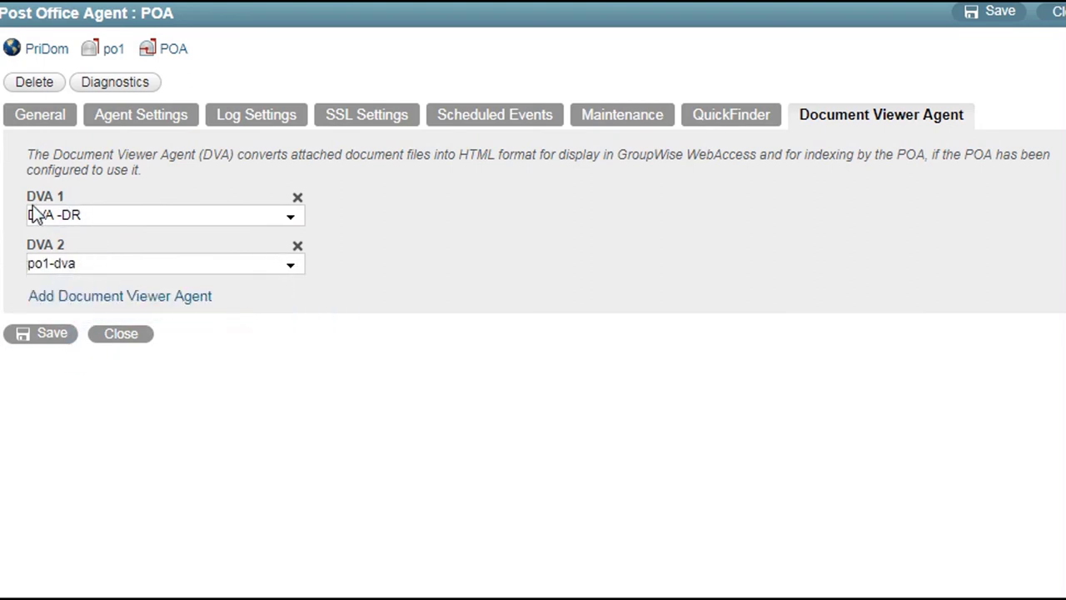